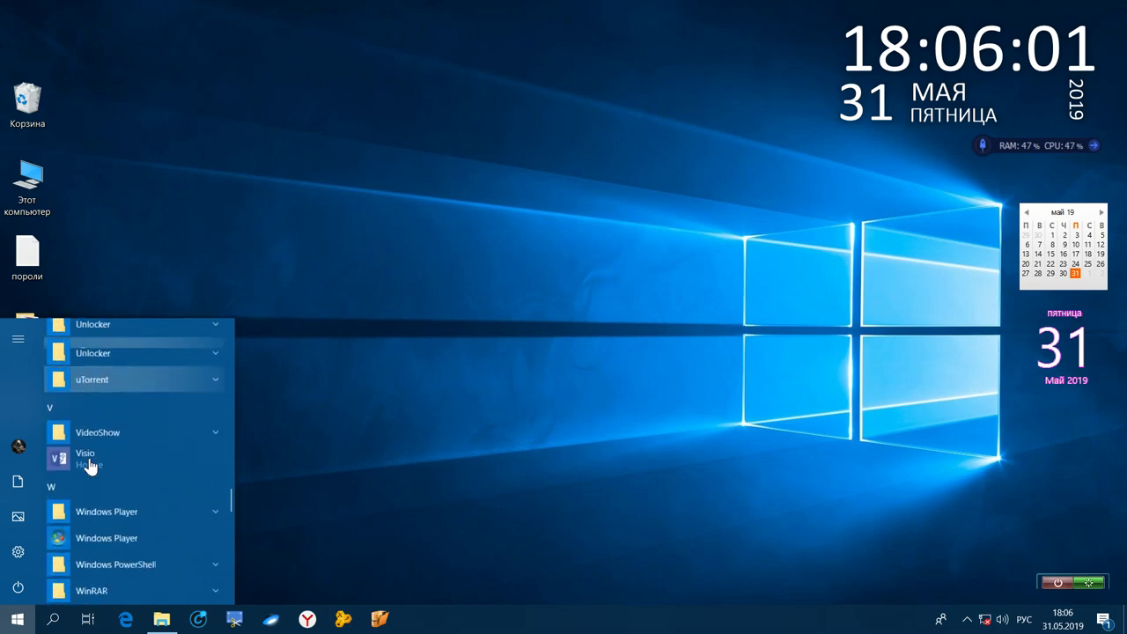
Open Панель управления from Служебные — Windows and go to the Электропитание settings.
scroll(90, 467, down, 8)
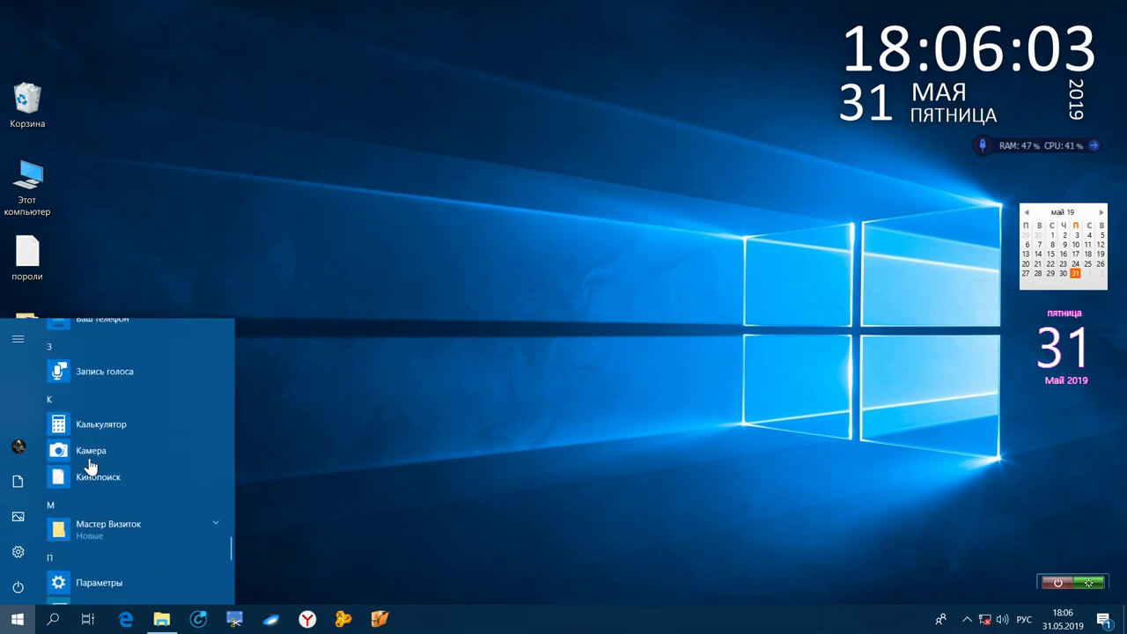
click(97, 458)
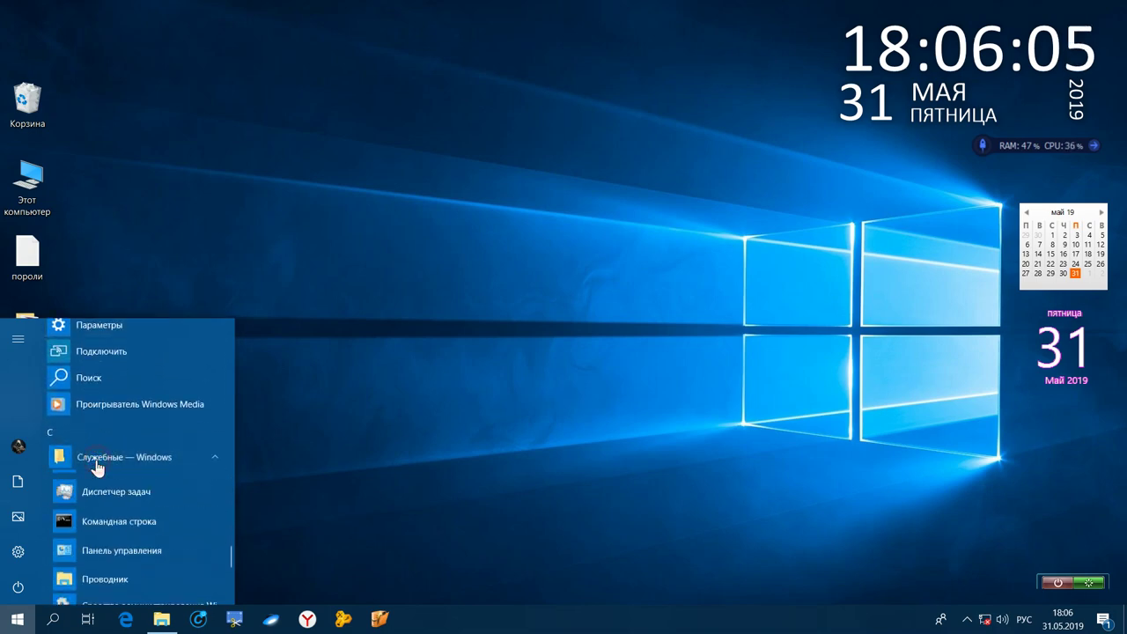
scroll(108, 526, down, 1)
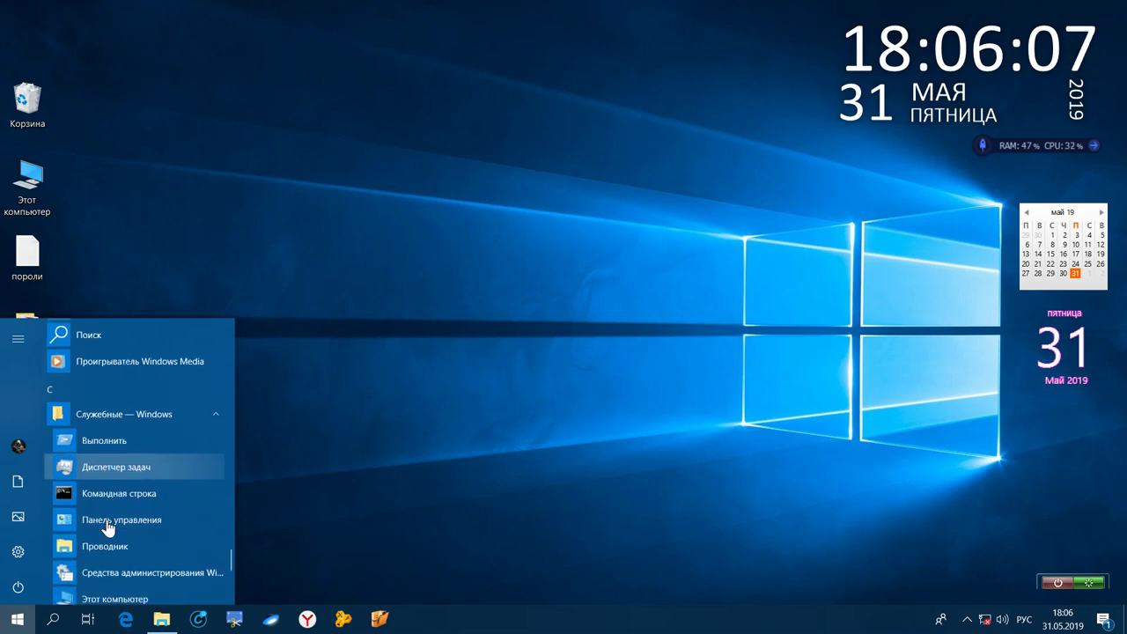
click(108, 526)
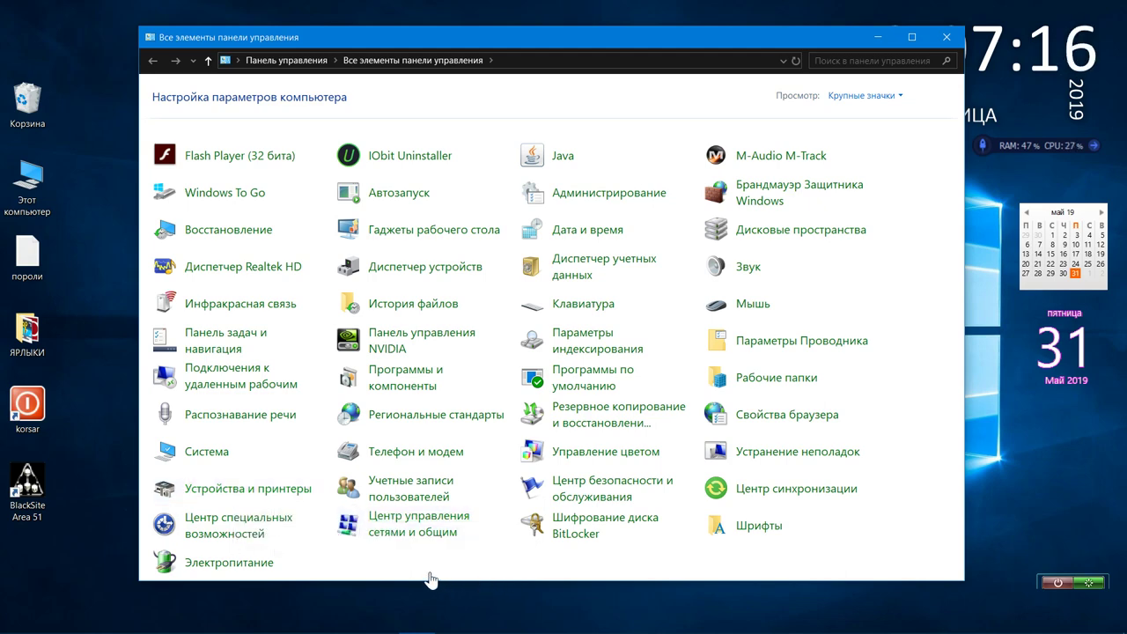
click(263, 563)
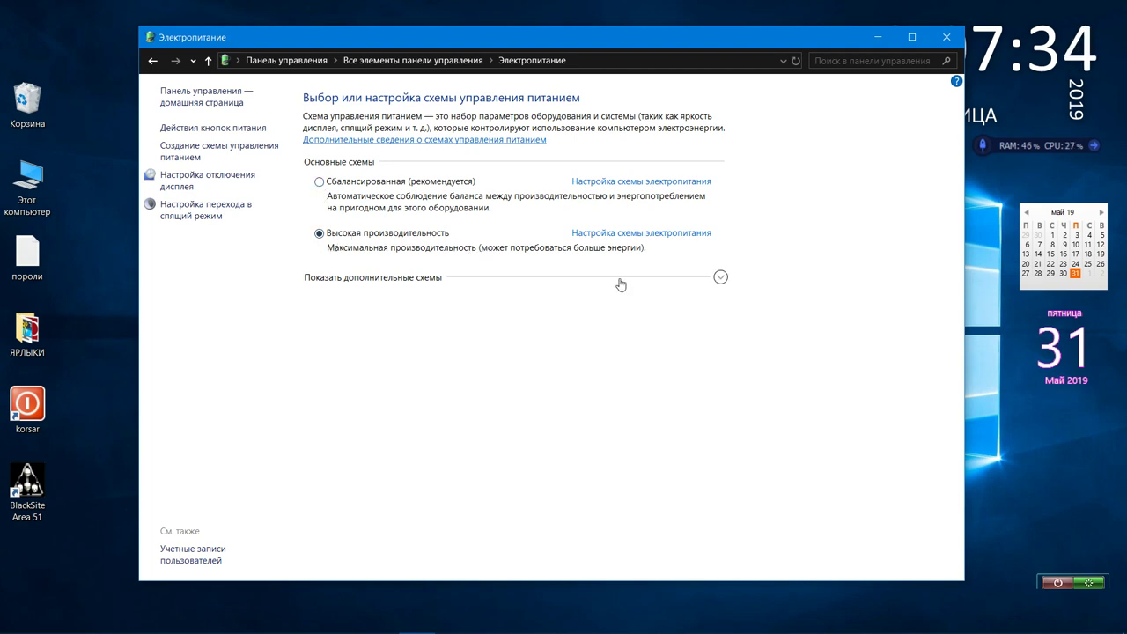
Show the additional power plans, activate Экономия энергии, and switch back to Высокая производительность.
click(721, 279)
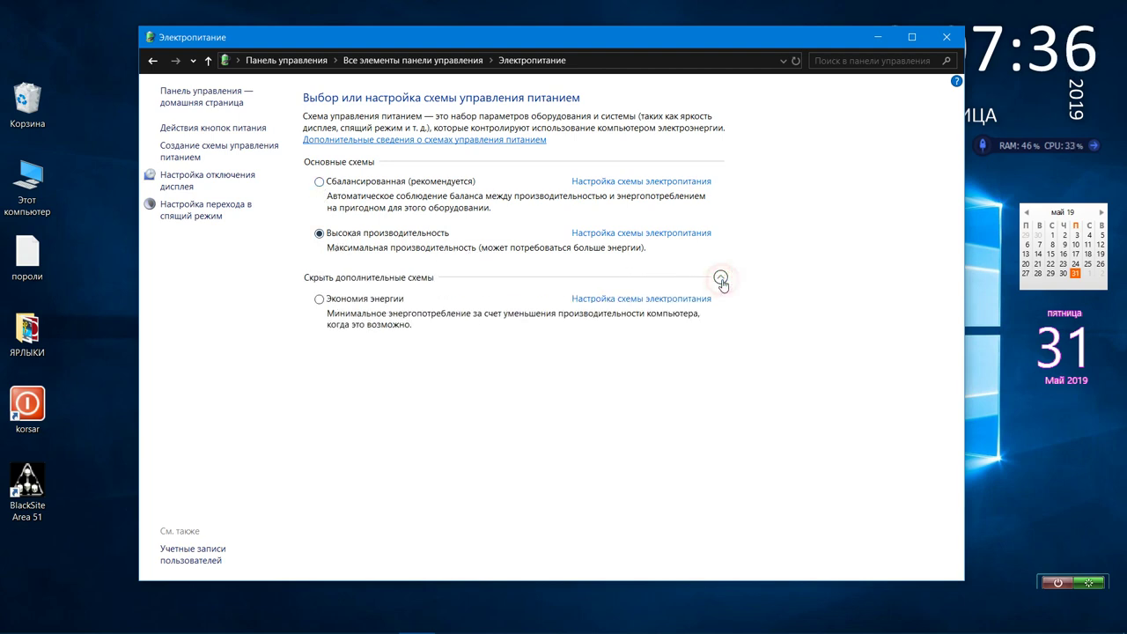
click(318, 299)
click(720, 277)
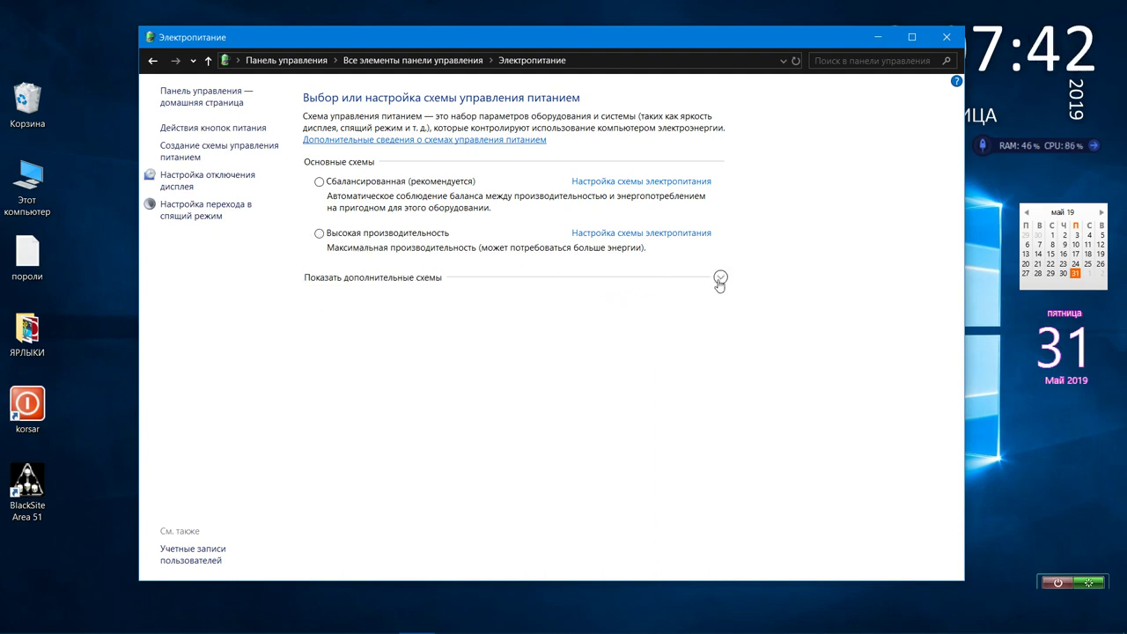
click(320, 234)
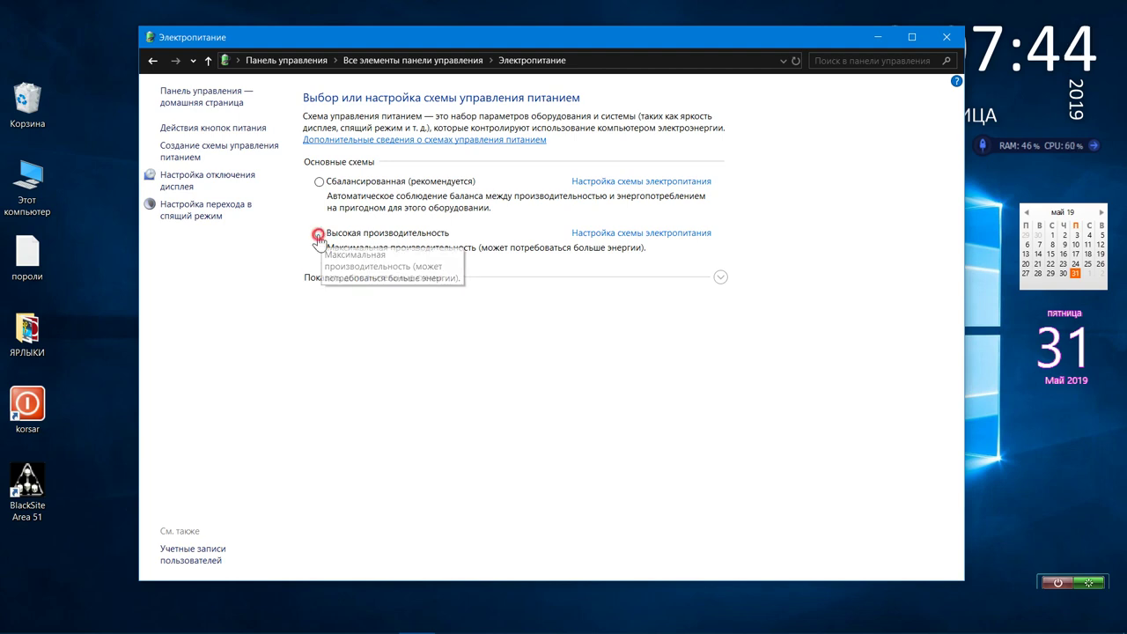
Open the additional power parameters of the Высокая производительность plan.
click(606, 234)
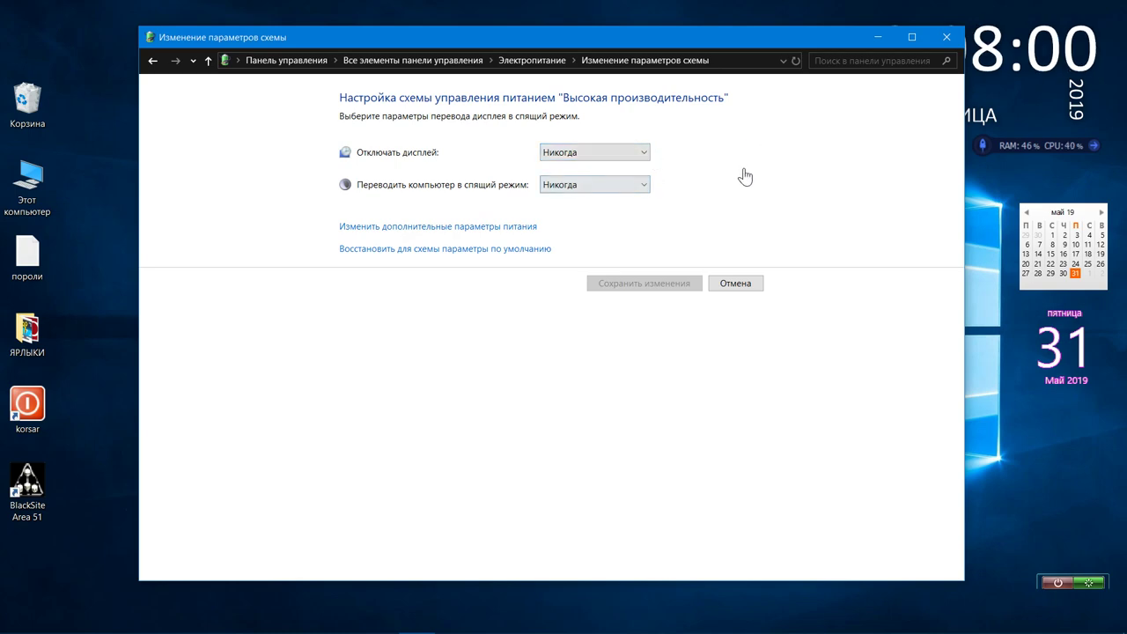
click(526, 227)
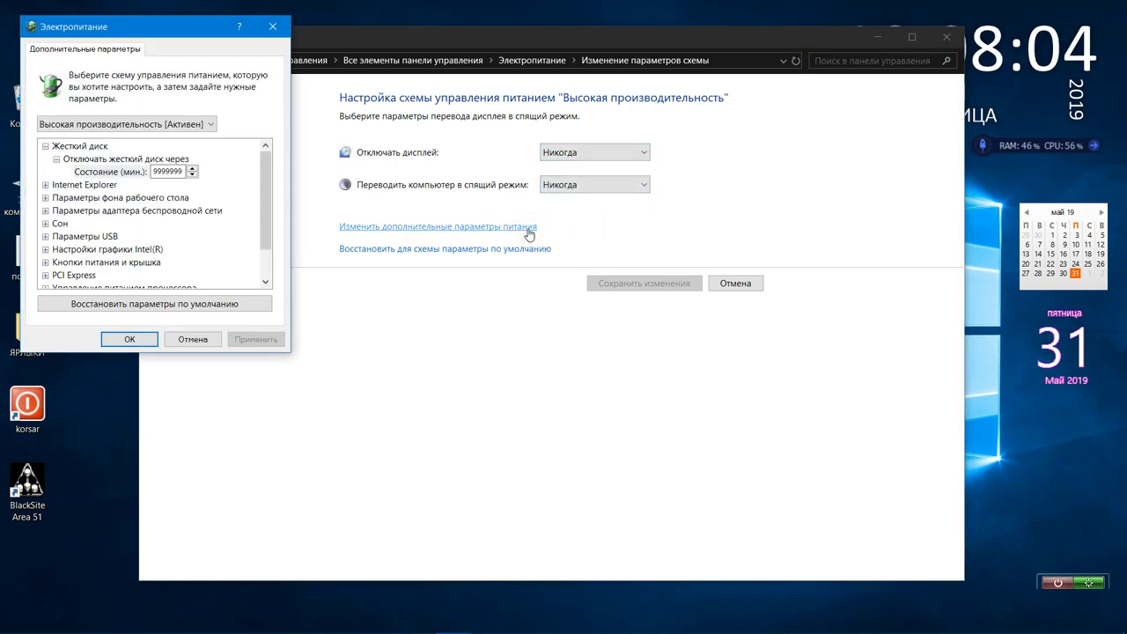
drag(198, 32, 319, 44)
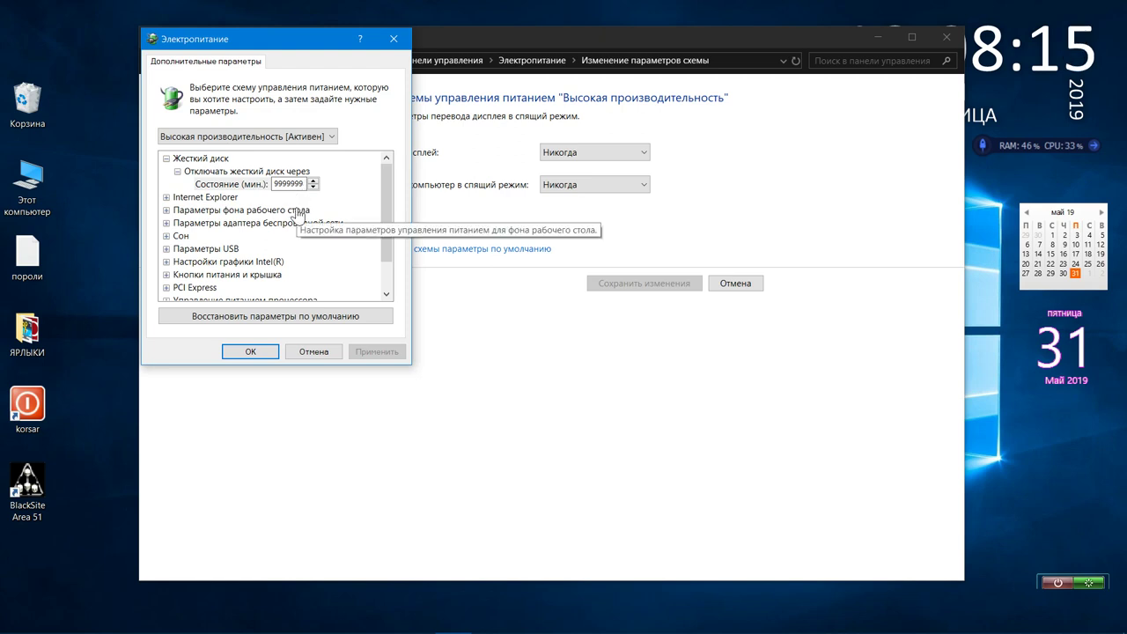
Examine the plan's additional parameters, including Параметры USB, and close the power settings without changing anything.
scroll(296, 216, down, 1)
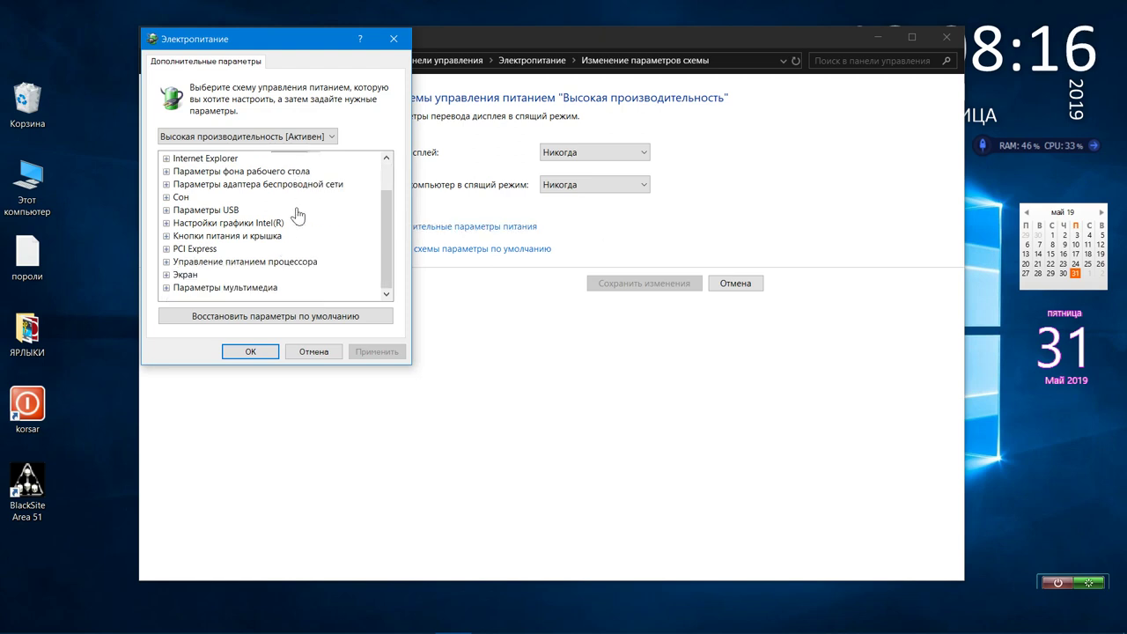
click(166, 210)
scroll(226, 219, down, 1)
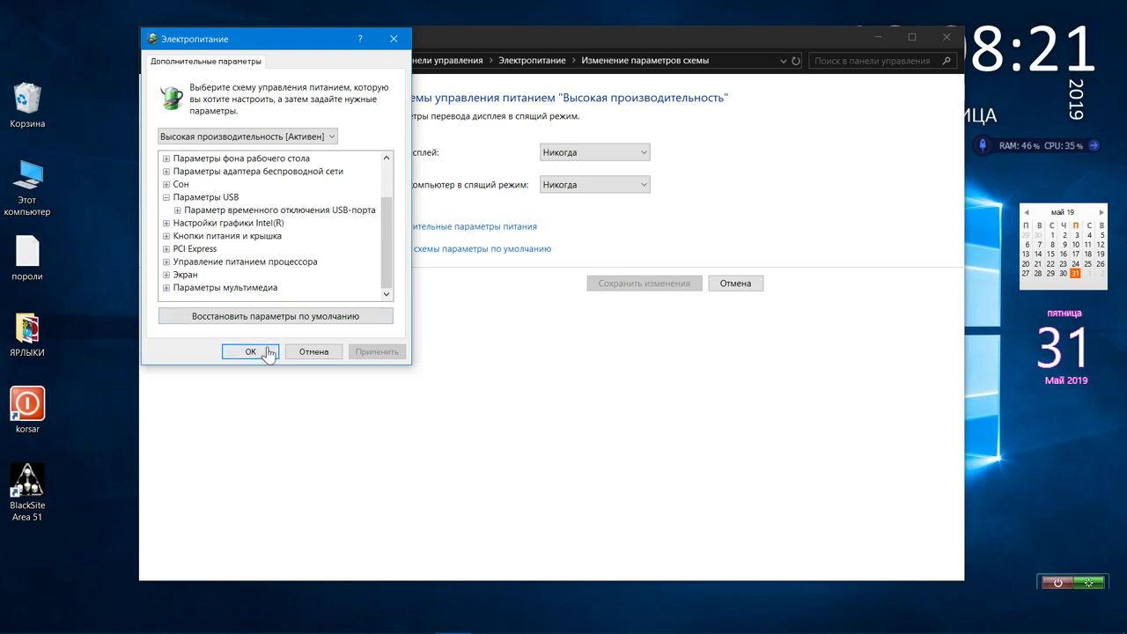
scroll(264, 269, up, 2)
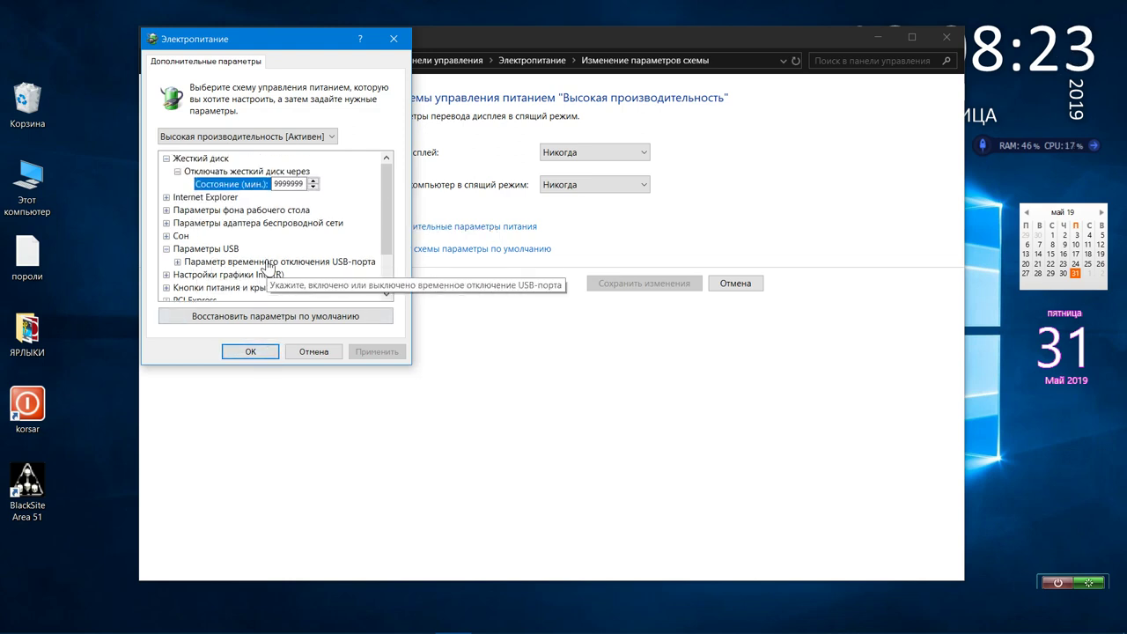
click(249, 350)
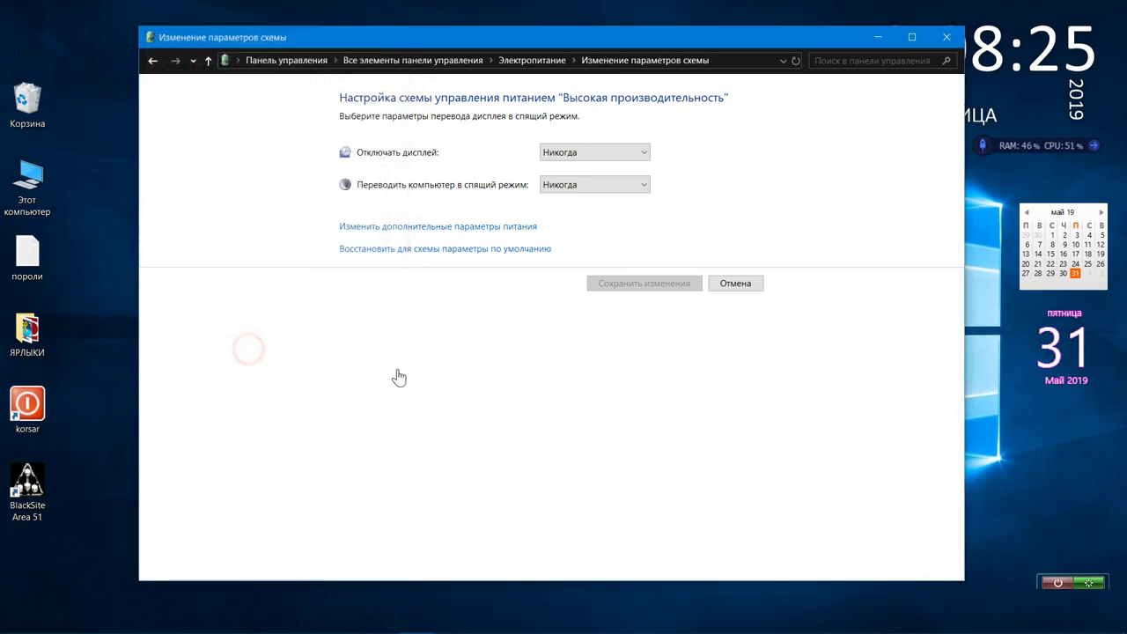
click(720, 284)
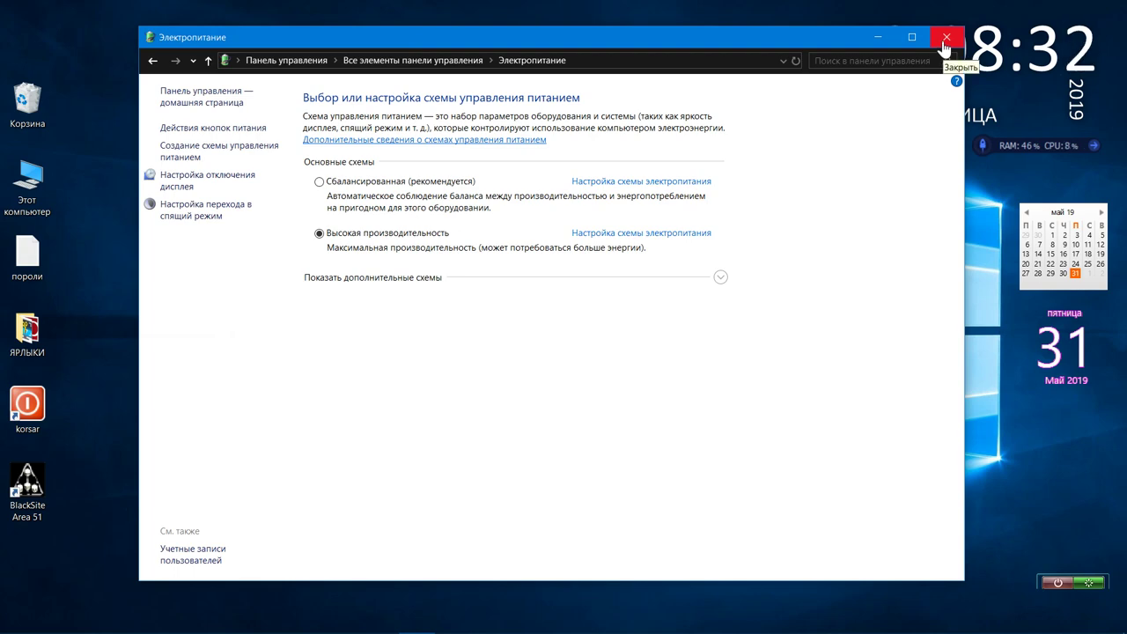
click(943, 44)
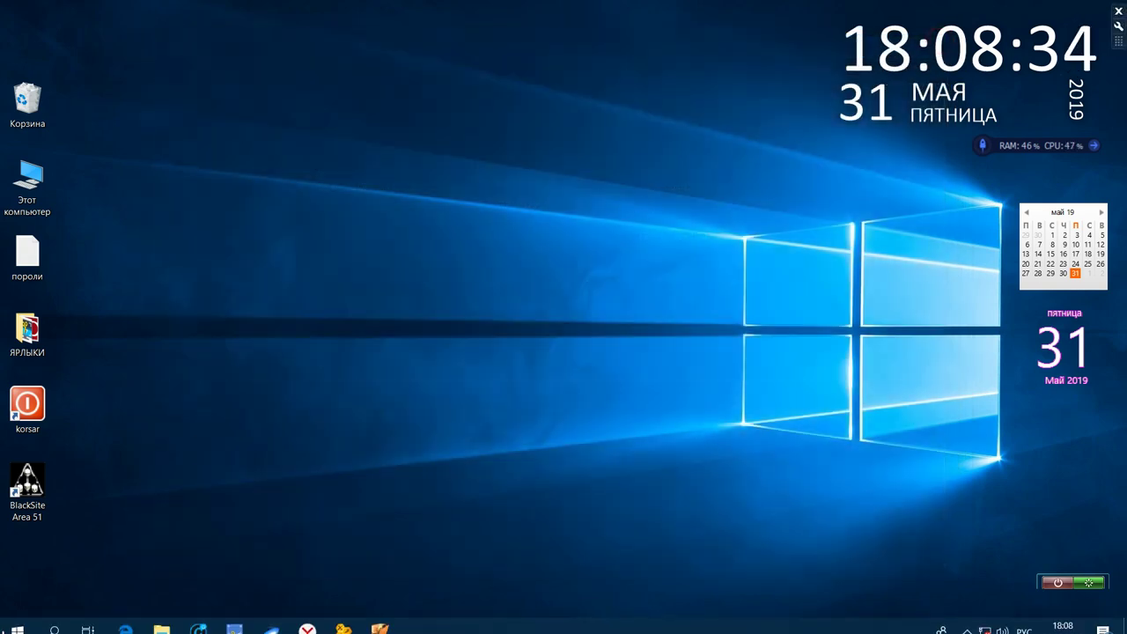
Launch Командная строка from Служебные — Windows as administrator.
click(18, 618)
scroll(80, 515, down, 15)
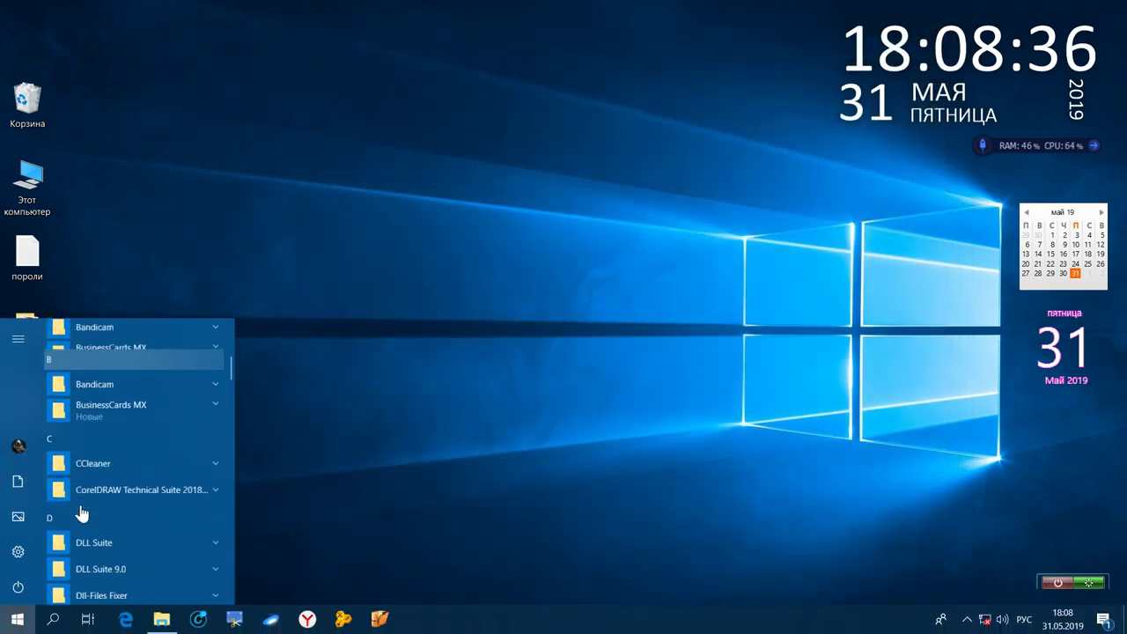
scroll(81, 513, down, 20)
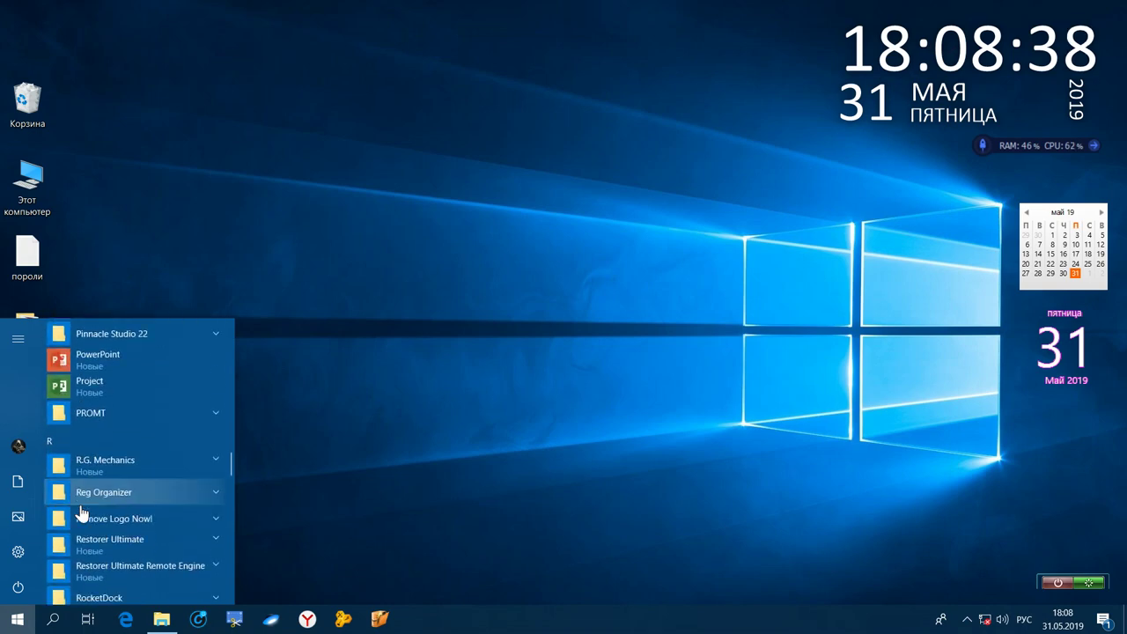
scroll(82, 514, down, 20)
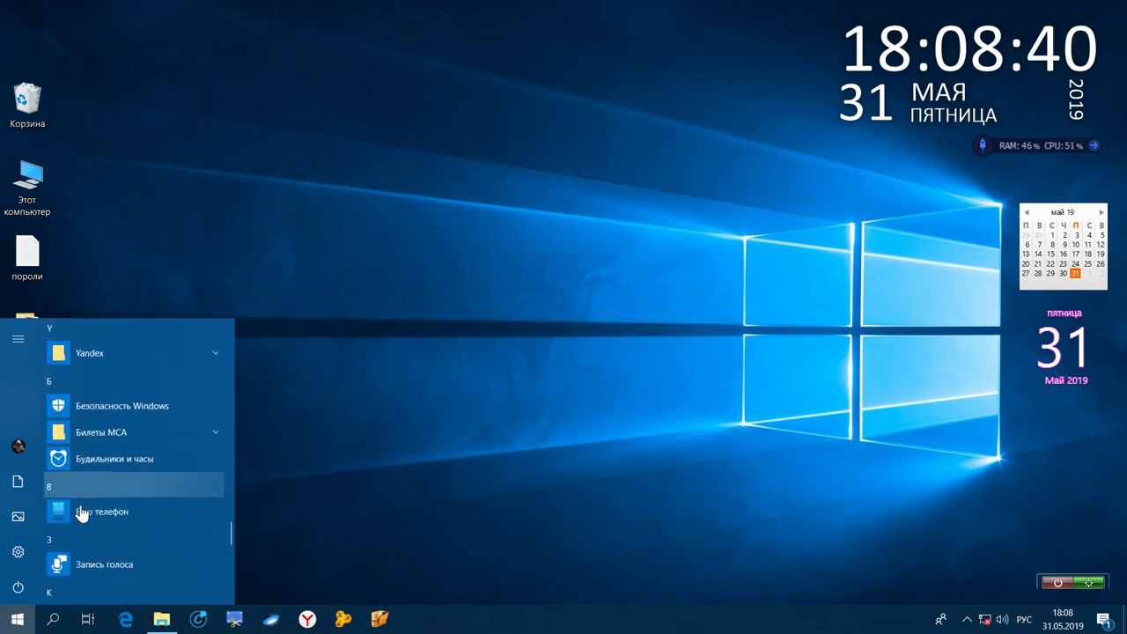
scroll(82, 513, down, 3)
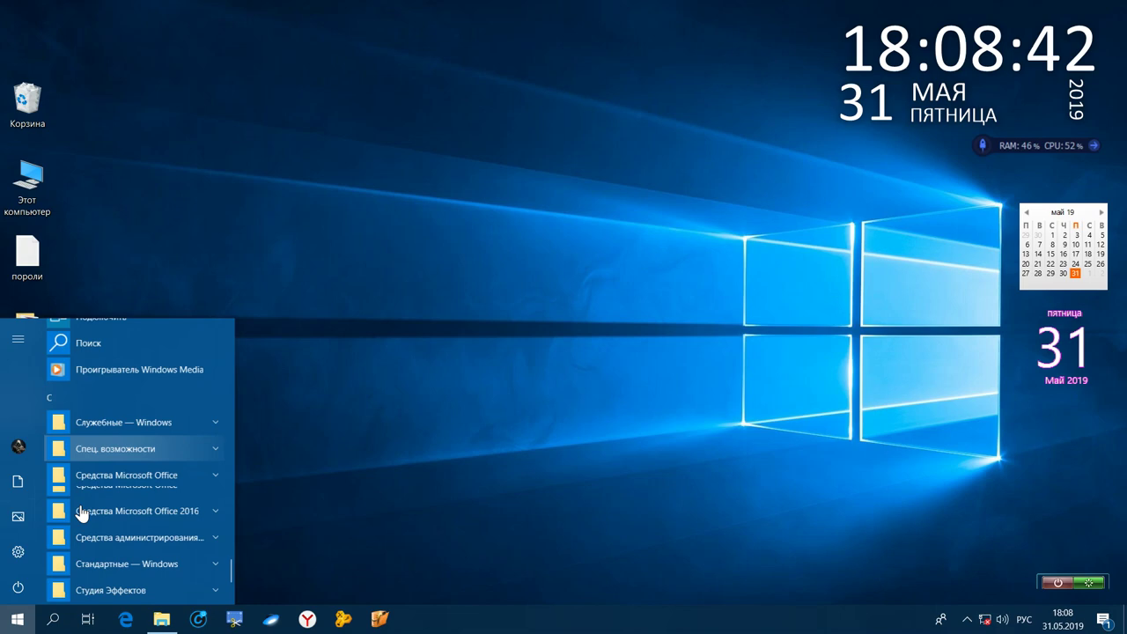
click(113, 421)
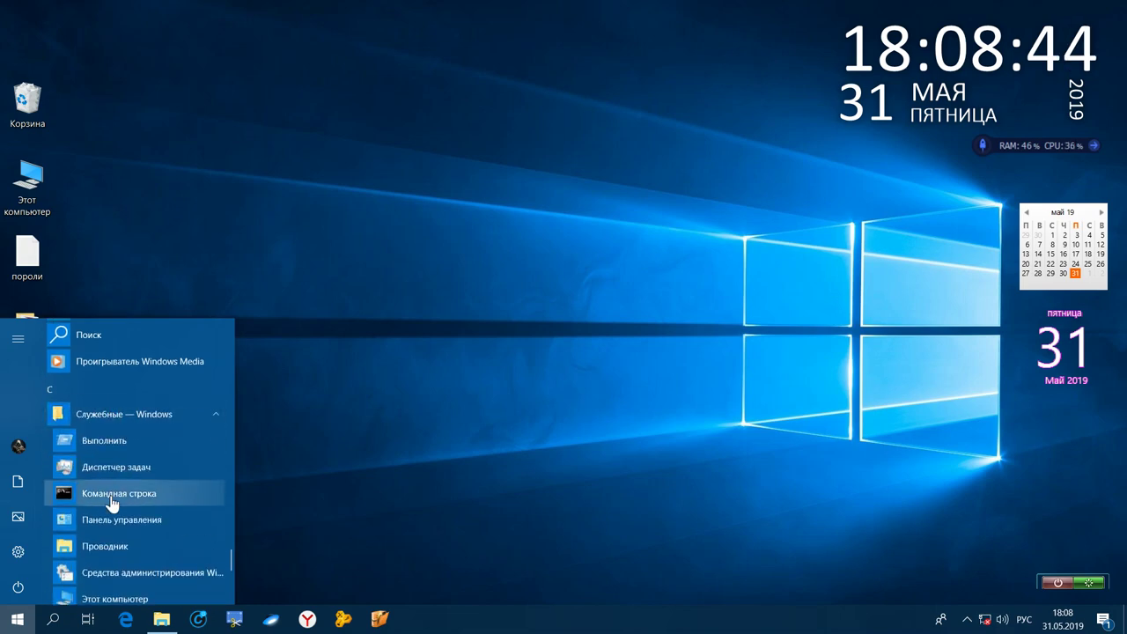
right_click(111, 502)
mouse_move(196, 538)
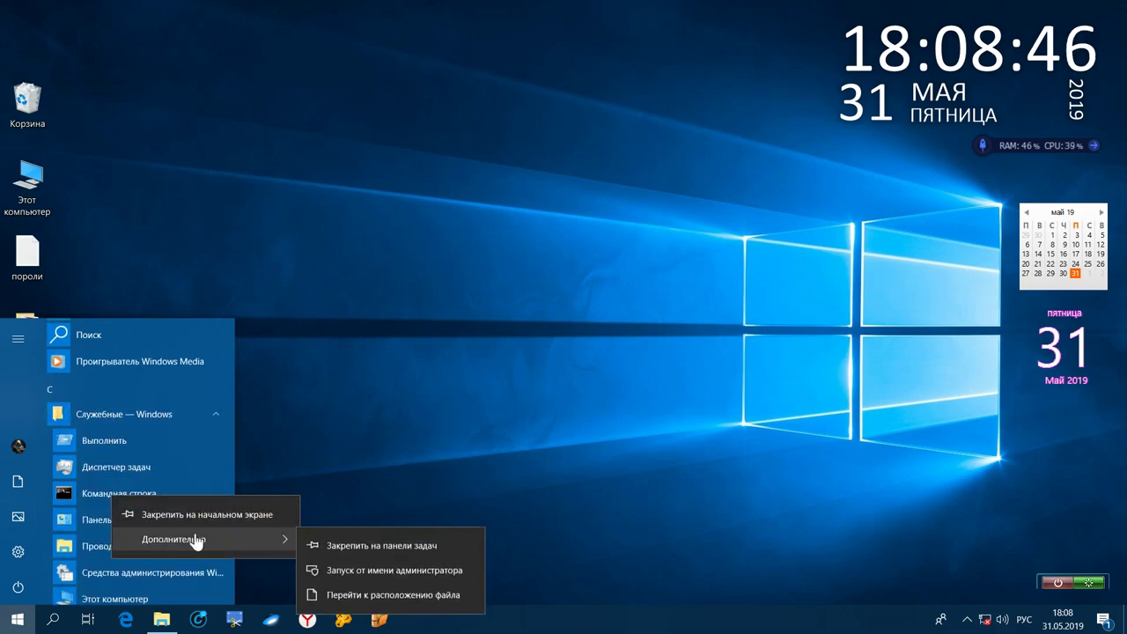
click(356, 571)
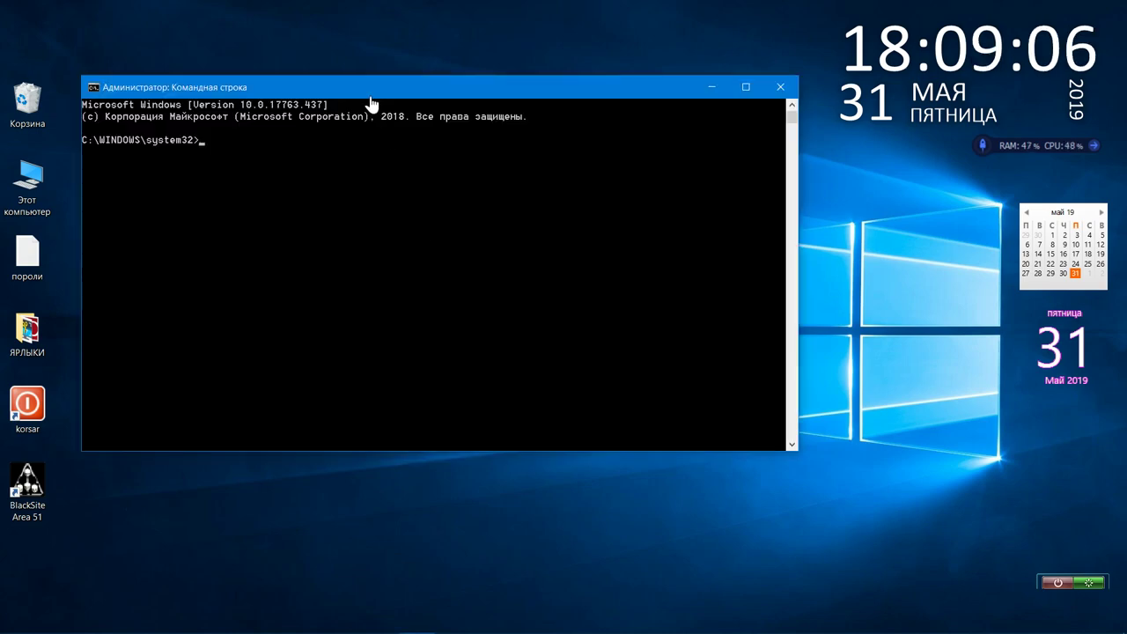
drag(375, 91, 414, 90)
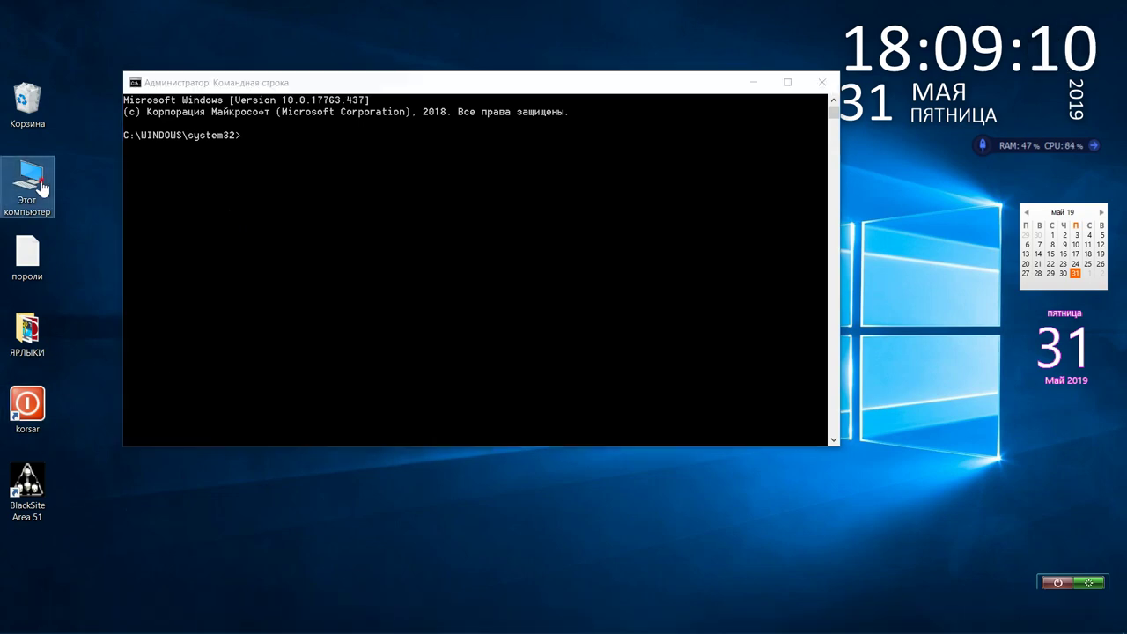
Open Этот компьютер in File Explorer and launch Windows PowerShell as administrator for Локальный диск (C:).
double_click(44, 202)
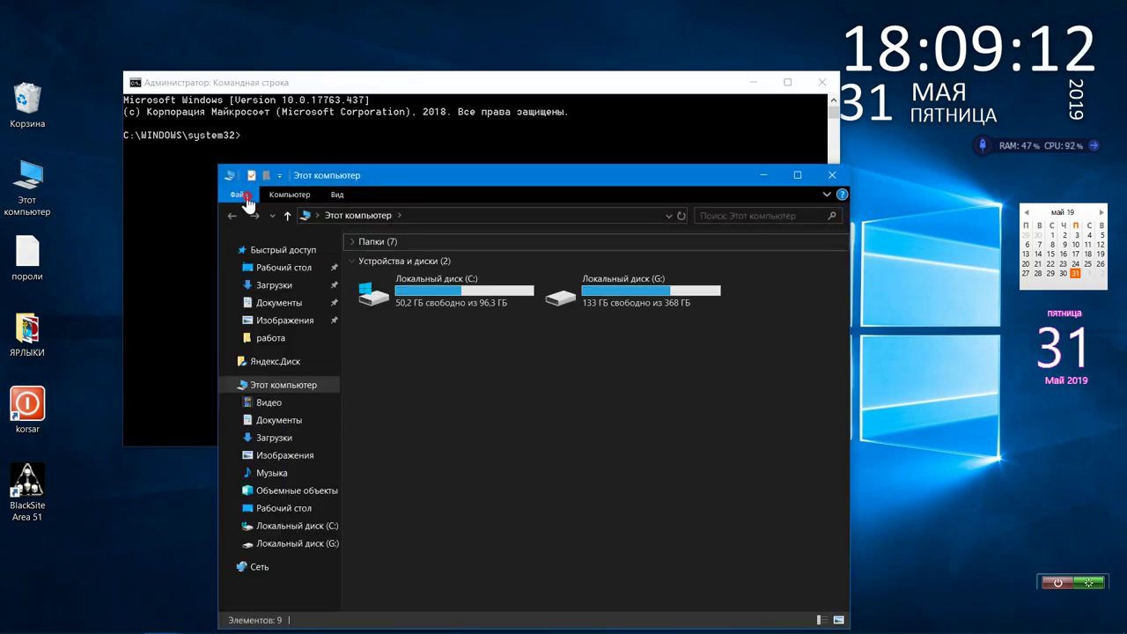
click(246, 199)
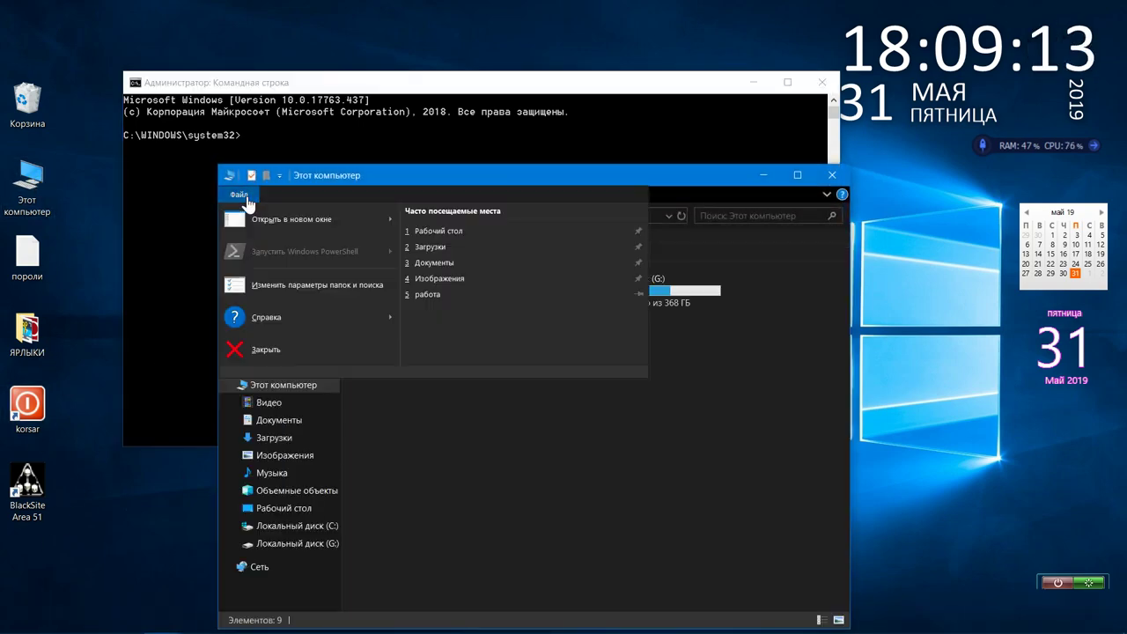
click(402, 426)
click(377, 296)
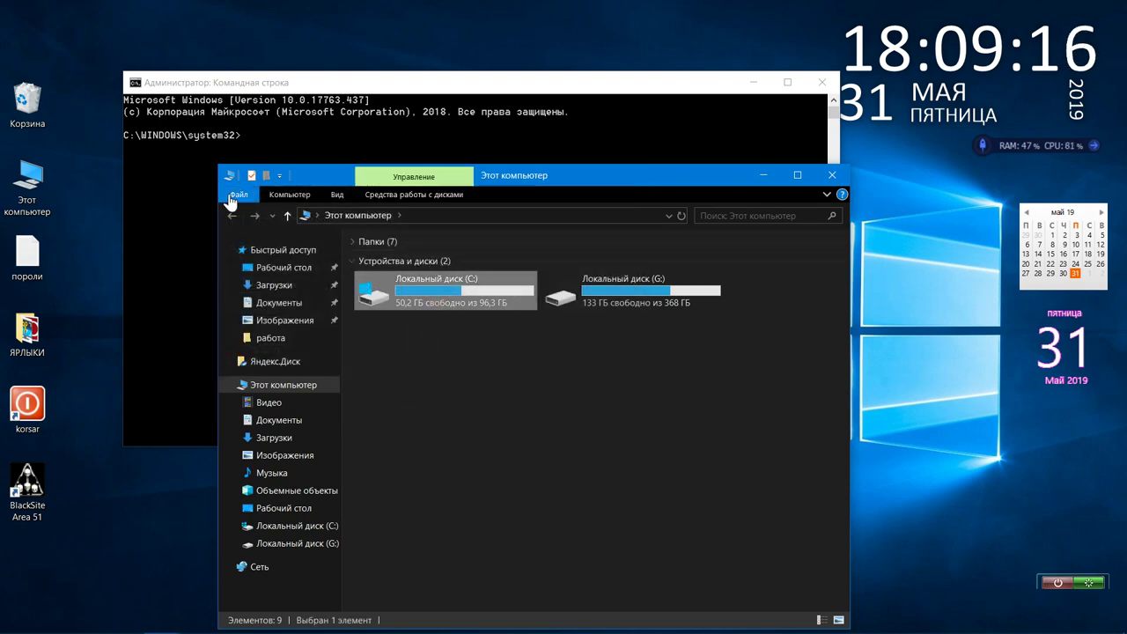
click(231, 199)
mouse_move(370, 253)
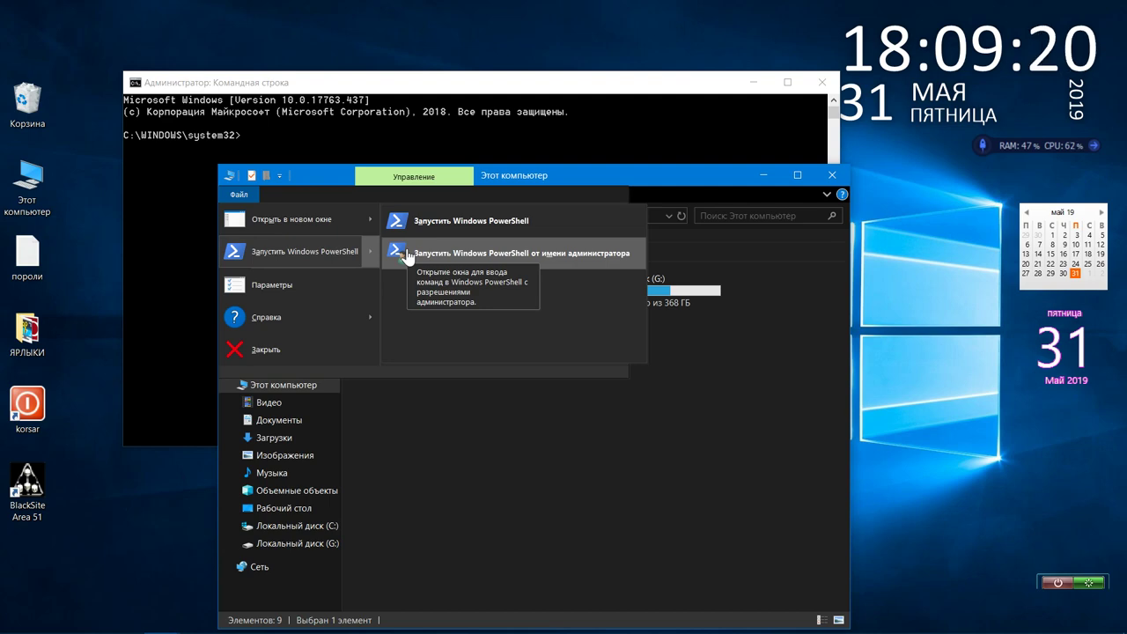
click(407, 255)
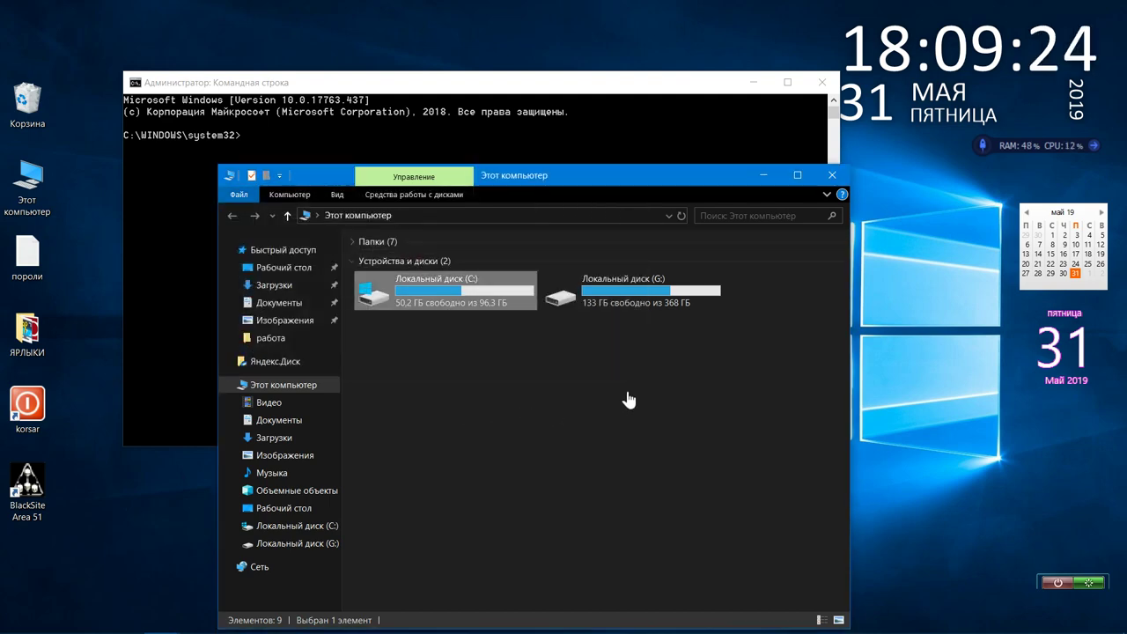
Close the File Explorer window and move the PowerShell window down to uncover the command prompt.
click(831, 175)
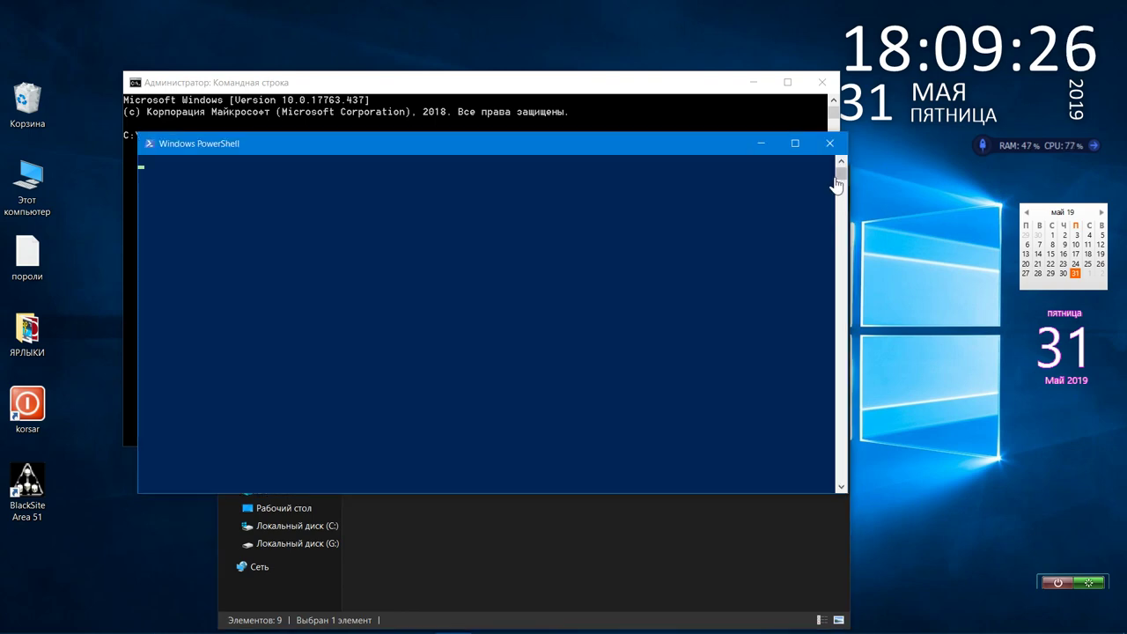
drag(622, 156, 626, 167)
click(621, 572)
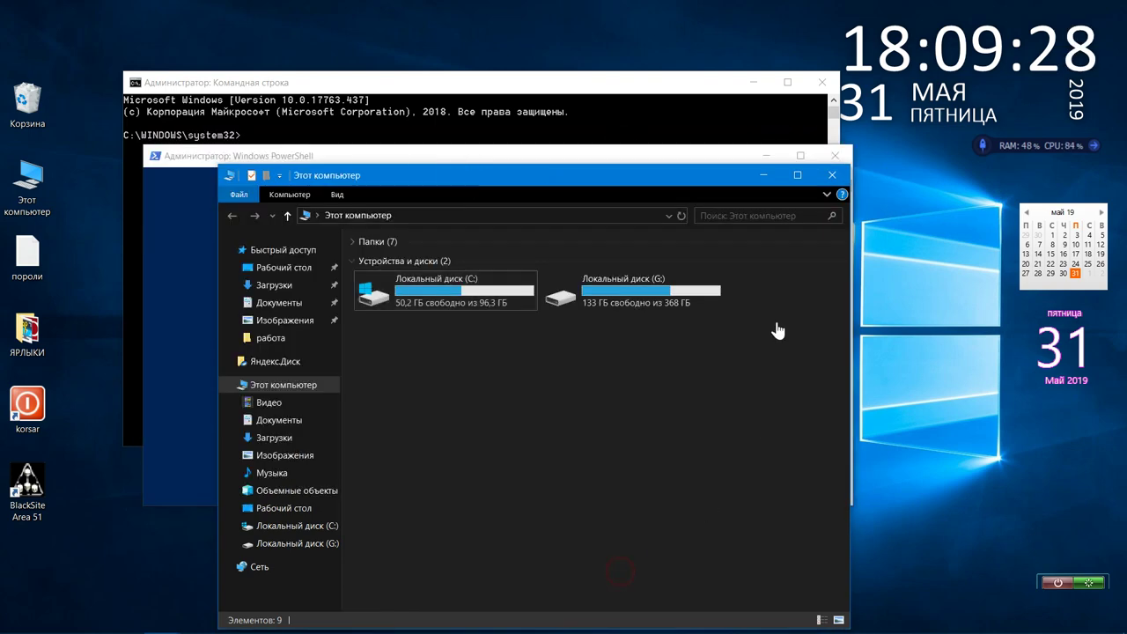
click(831, 181)
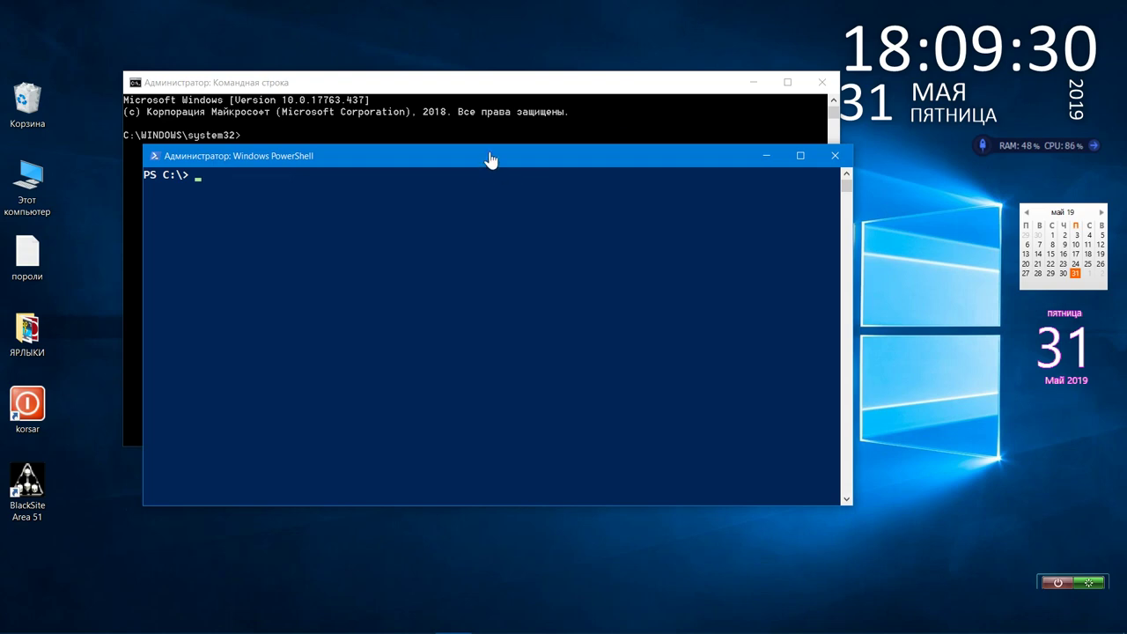
drag(491, 158, 480, 227)
Run the system file check sfc.exe /scannow in the administrator command prompt.
click(309, 143)
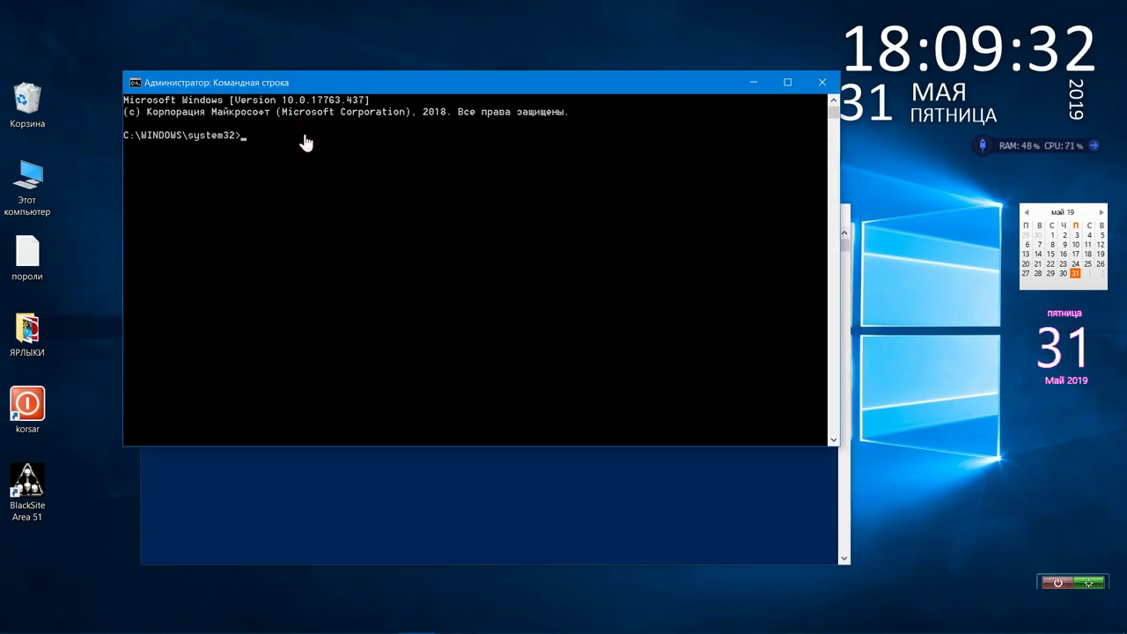
right_click(307, 141)
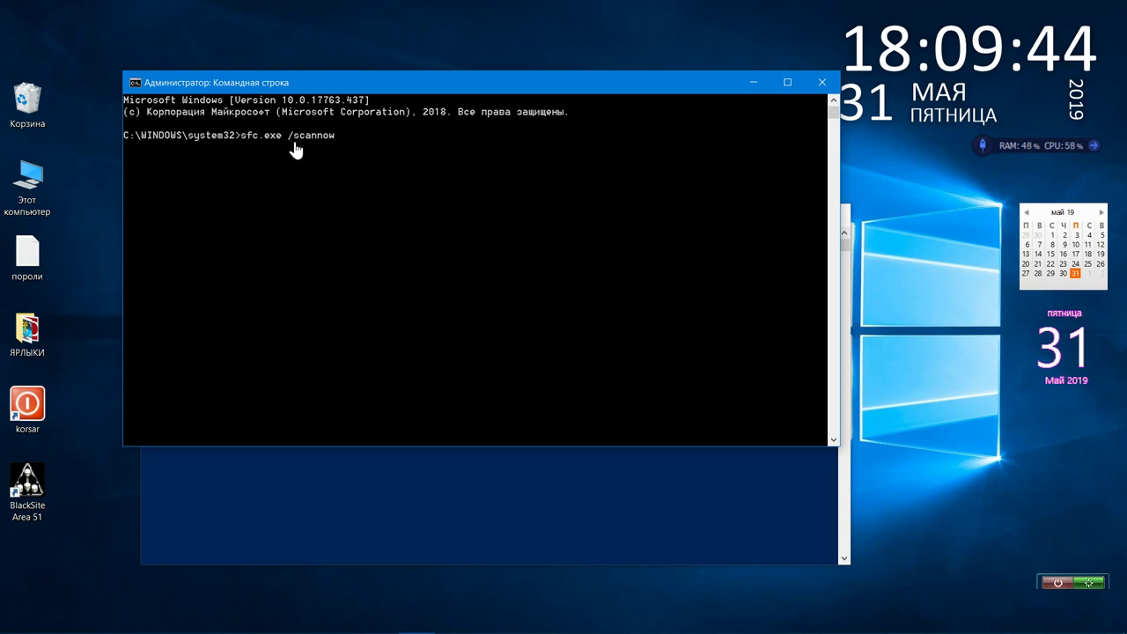
key(Return)
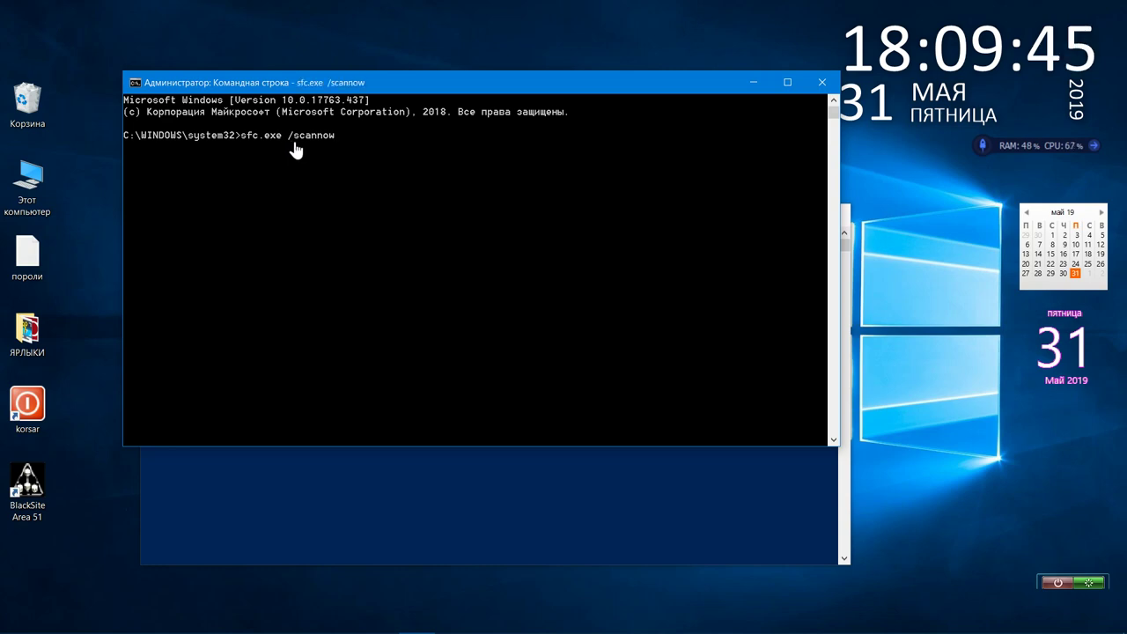
Run sfc.exe /scannow in the administrator PowerShell window as well.
click(349, 480)
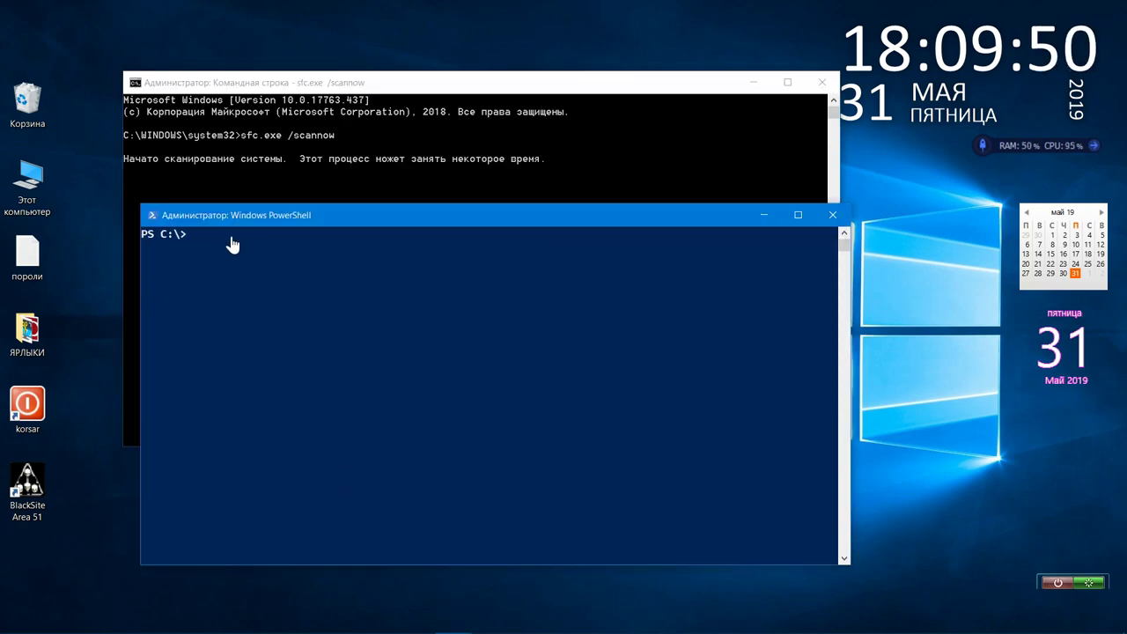
text(sfc.exe /scannow)
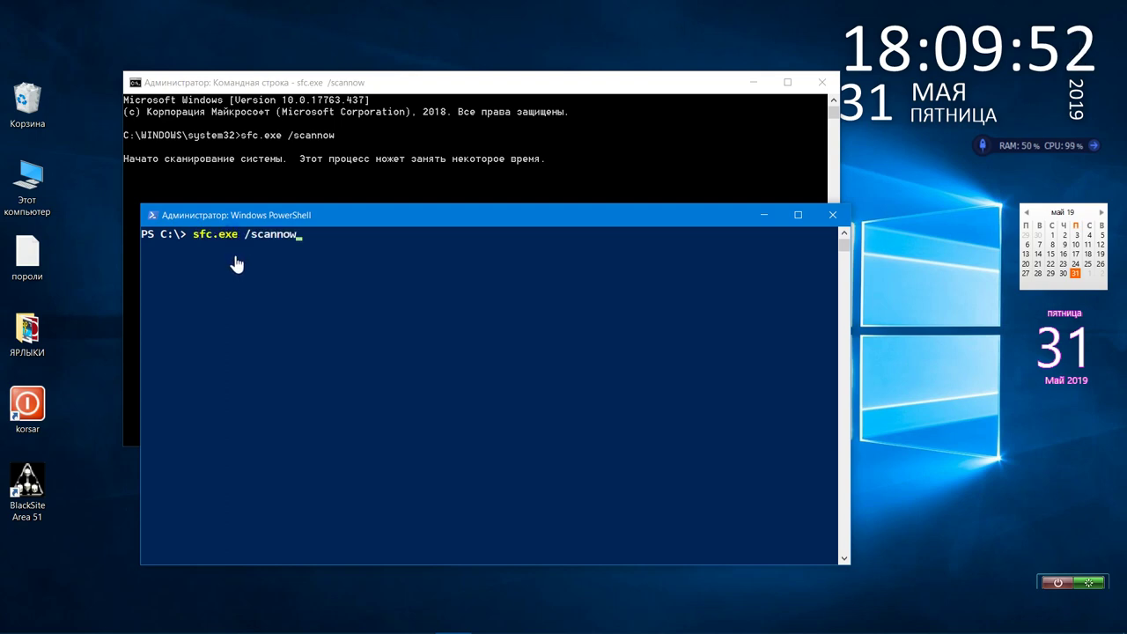
key(Return)
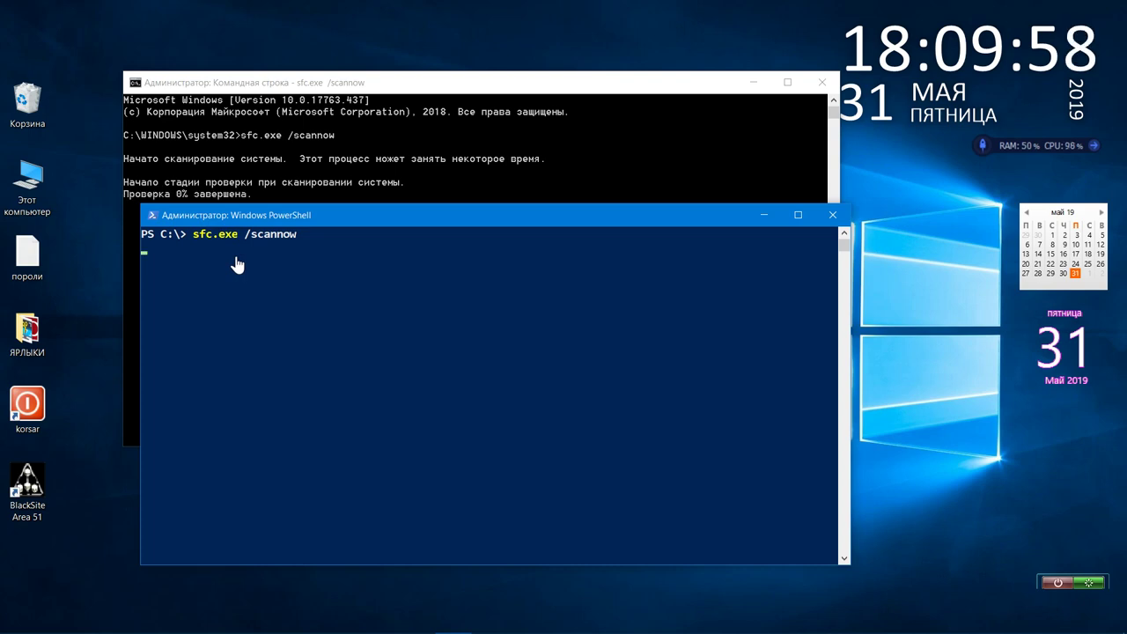
click(317, 236)
click(324, 262)
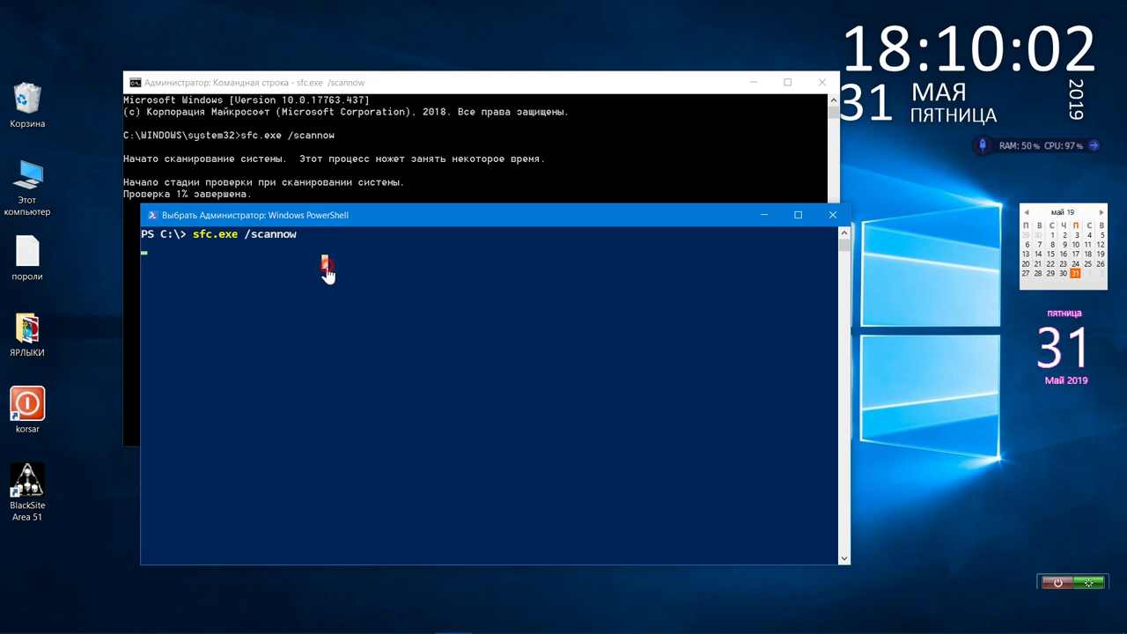